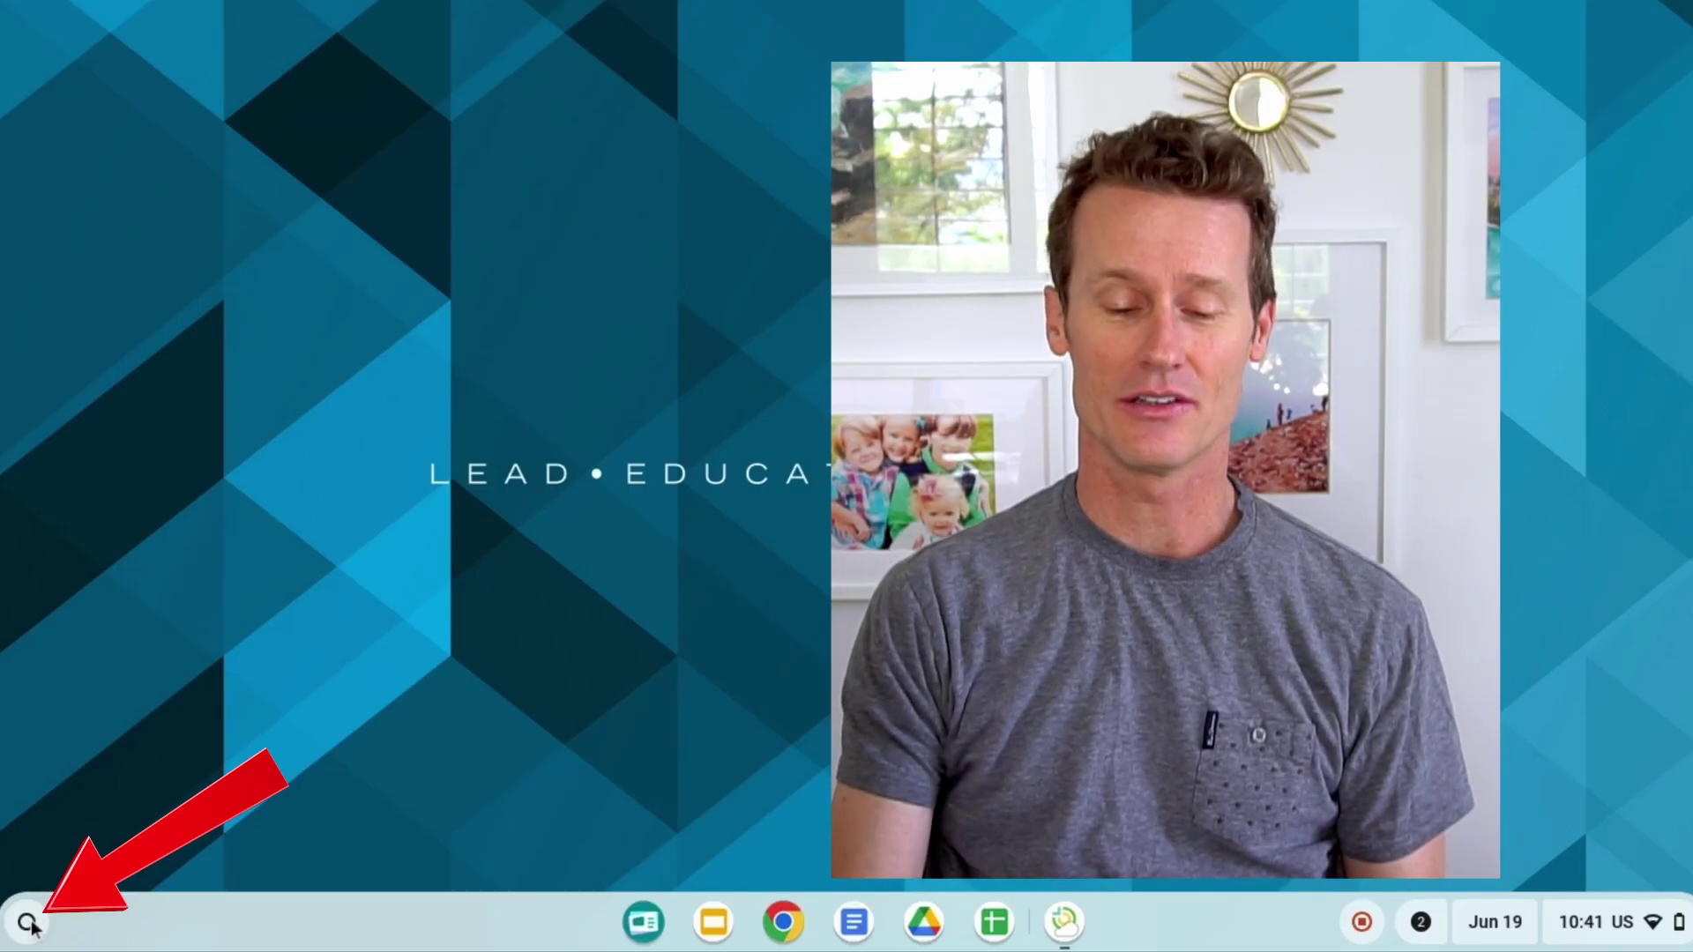
Step: Launch the Settings app from the shelf Launcher
click(27, 924)
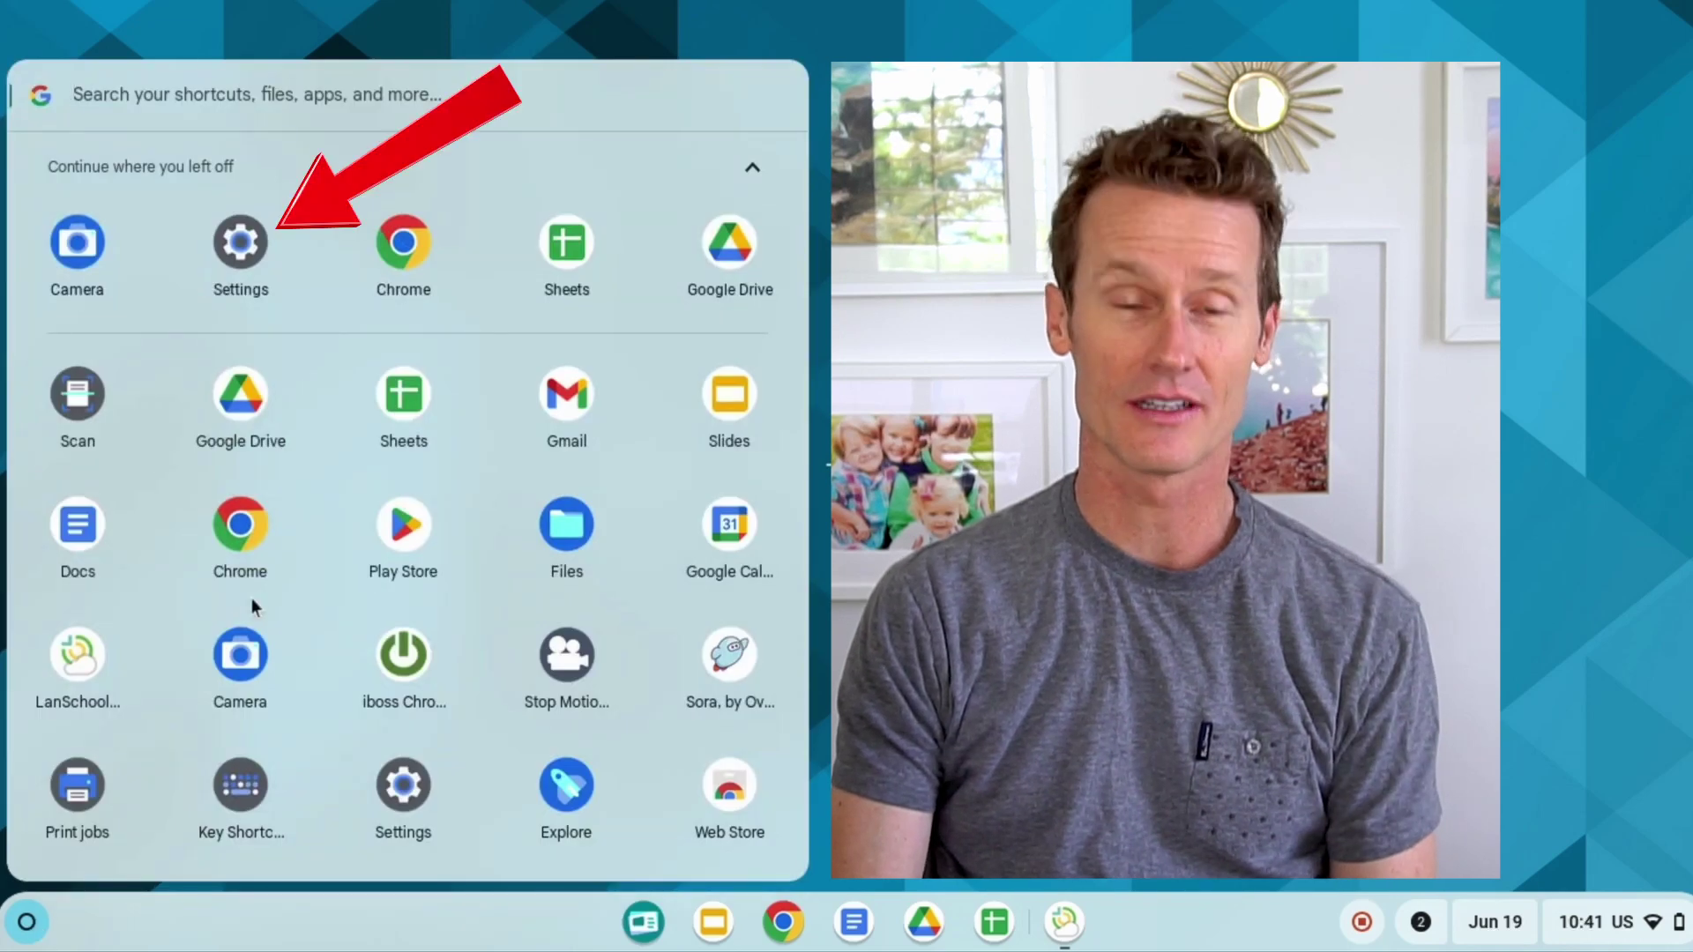
click(244, 272)
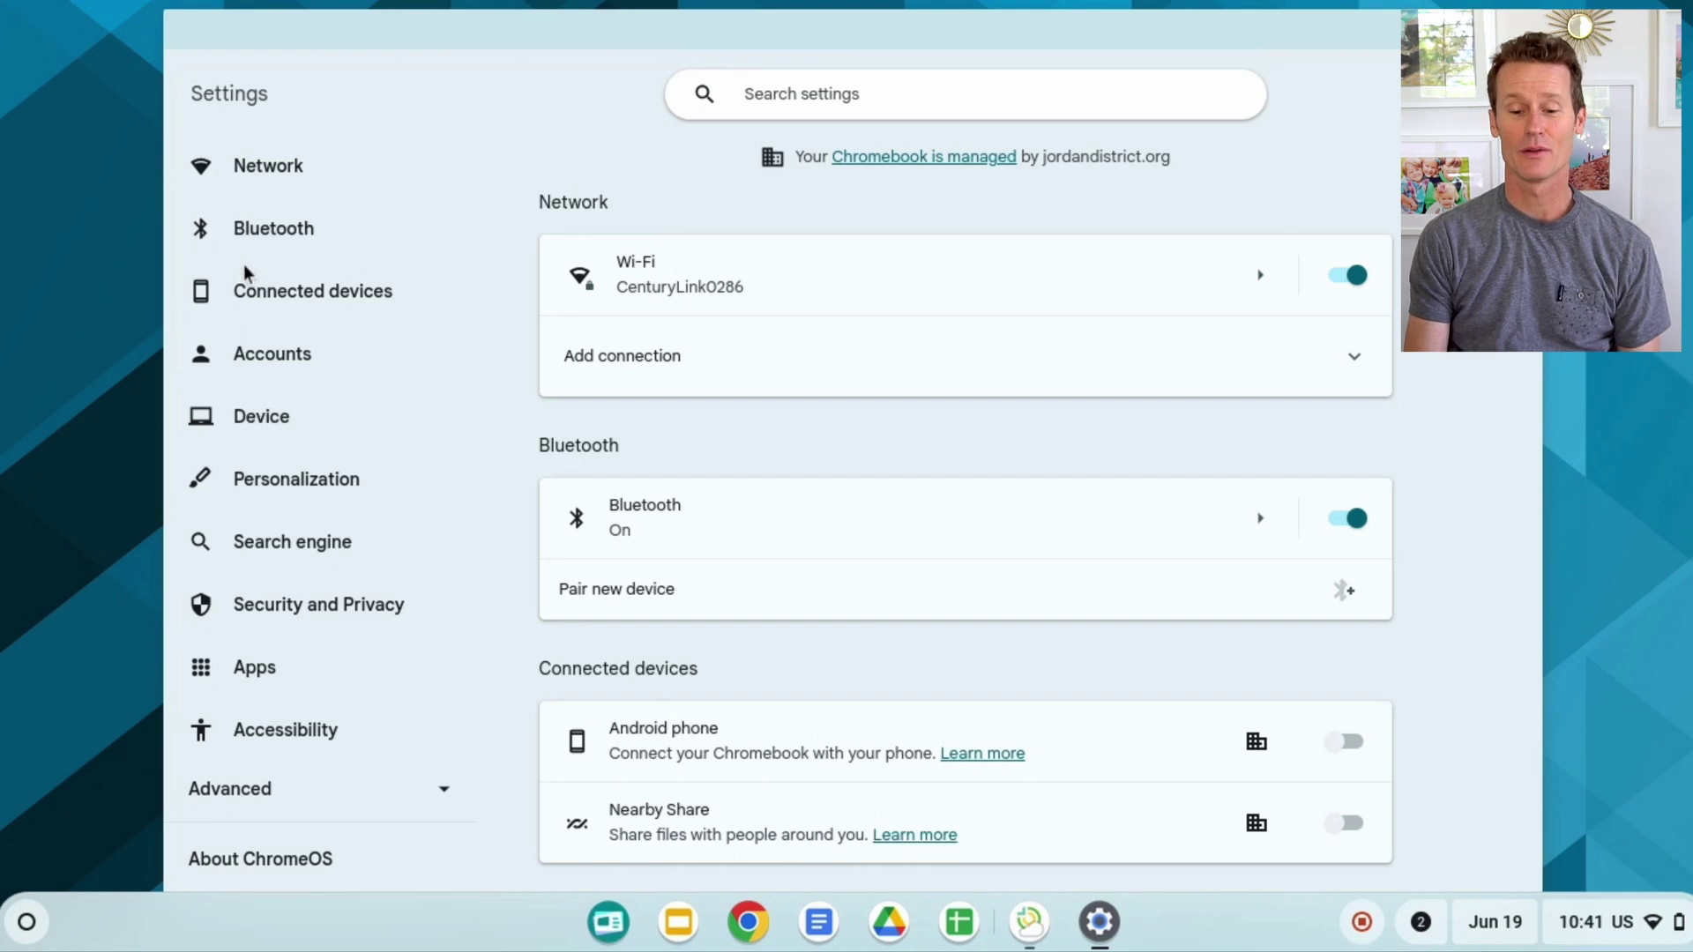
scroll(309, 576, down, 1)
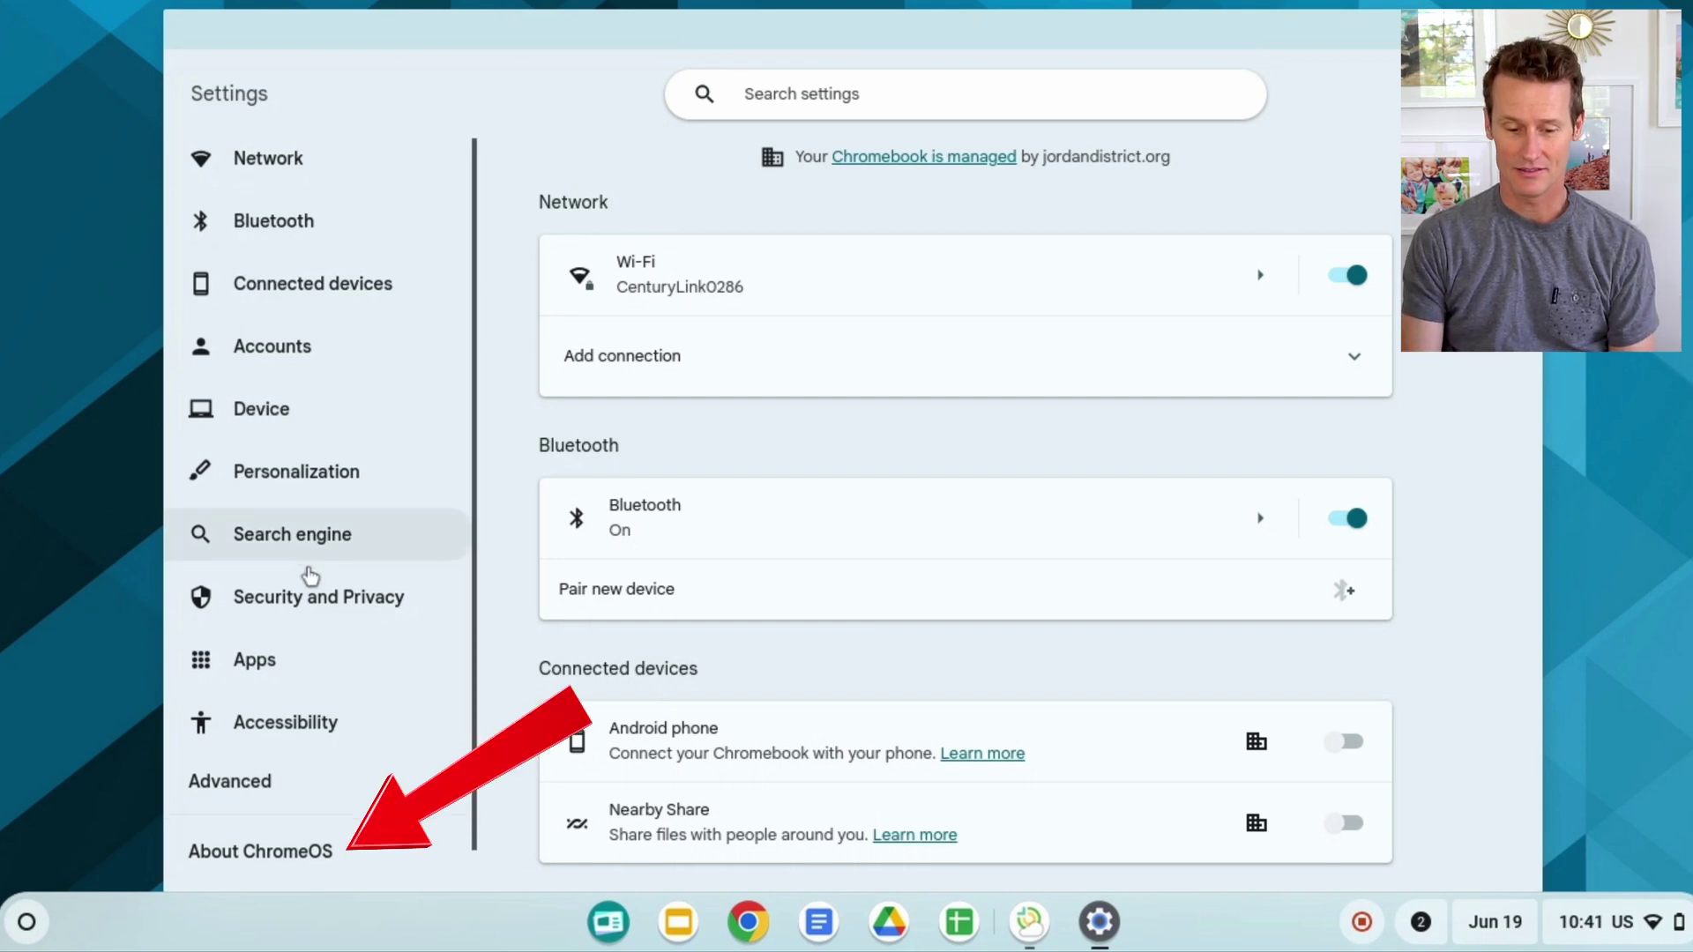
scroll(307, 573, up, 1)
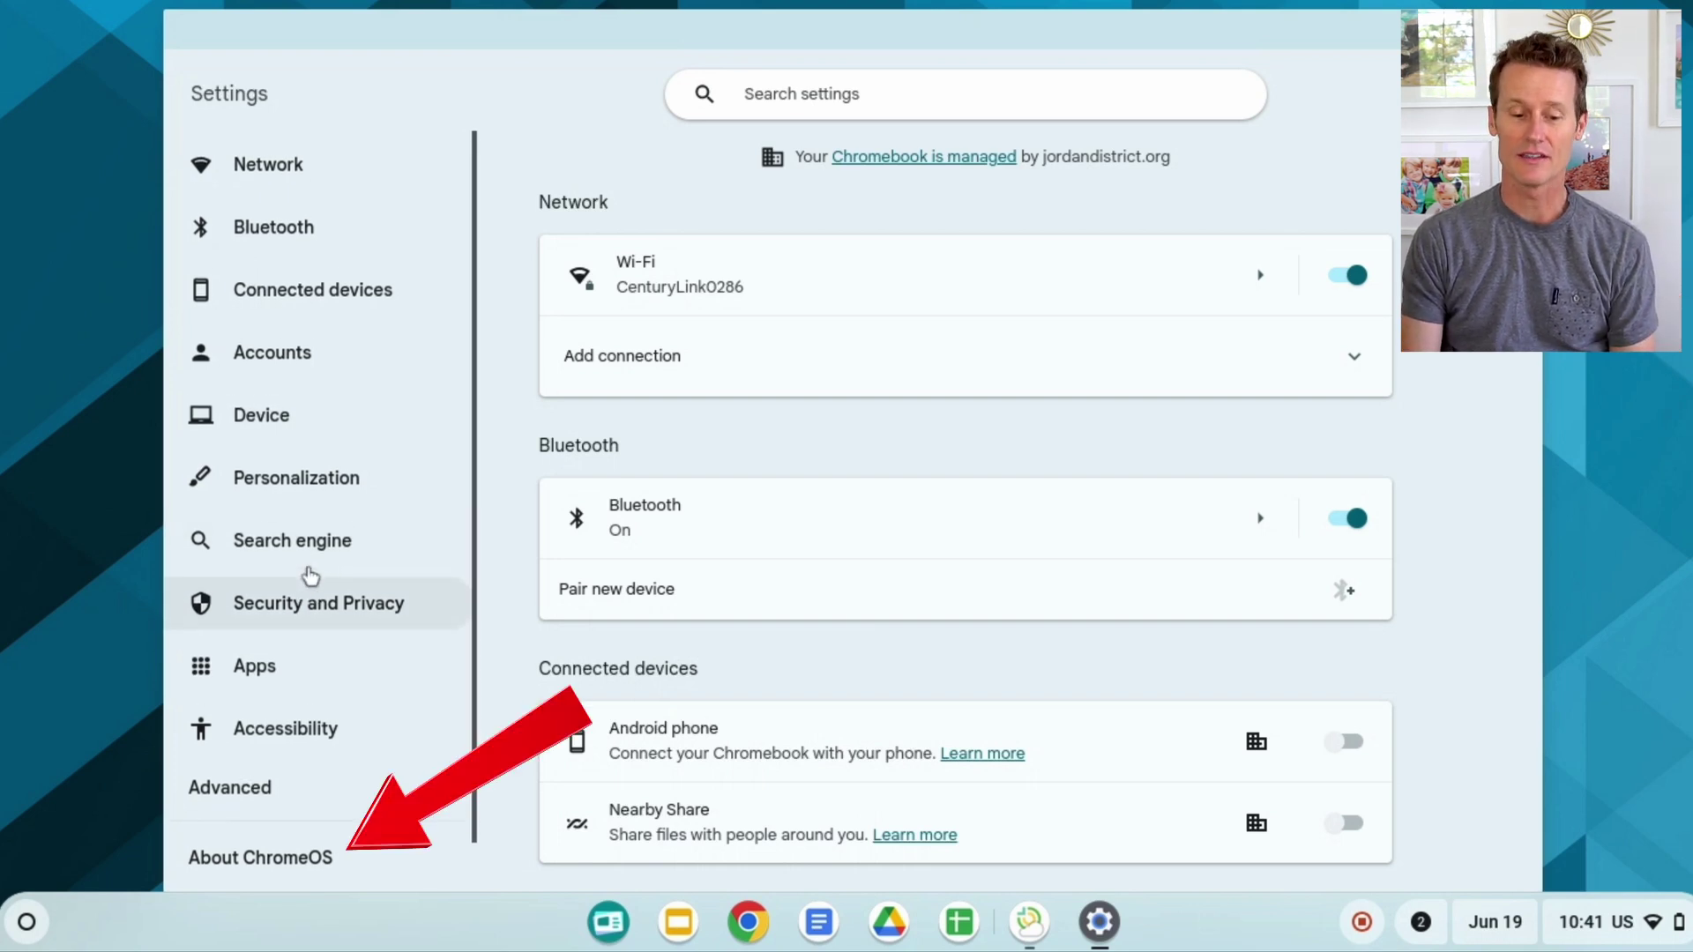
Step: Open About ChromeOS to view the installed version 120.0.6099.313
click(230, 860)
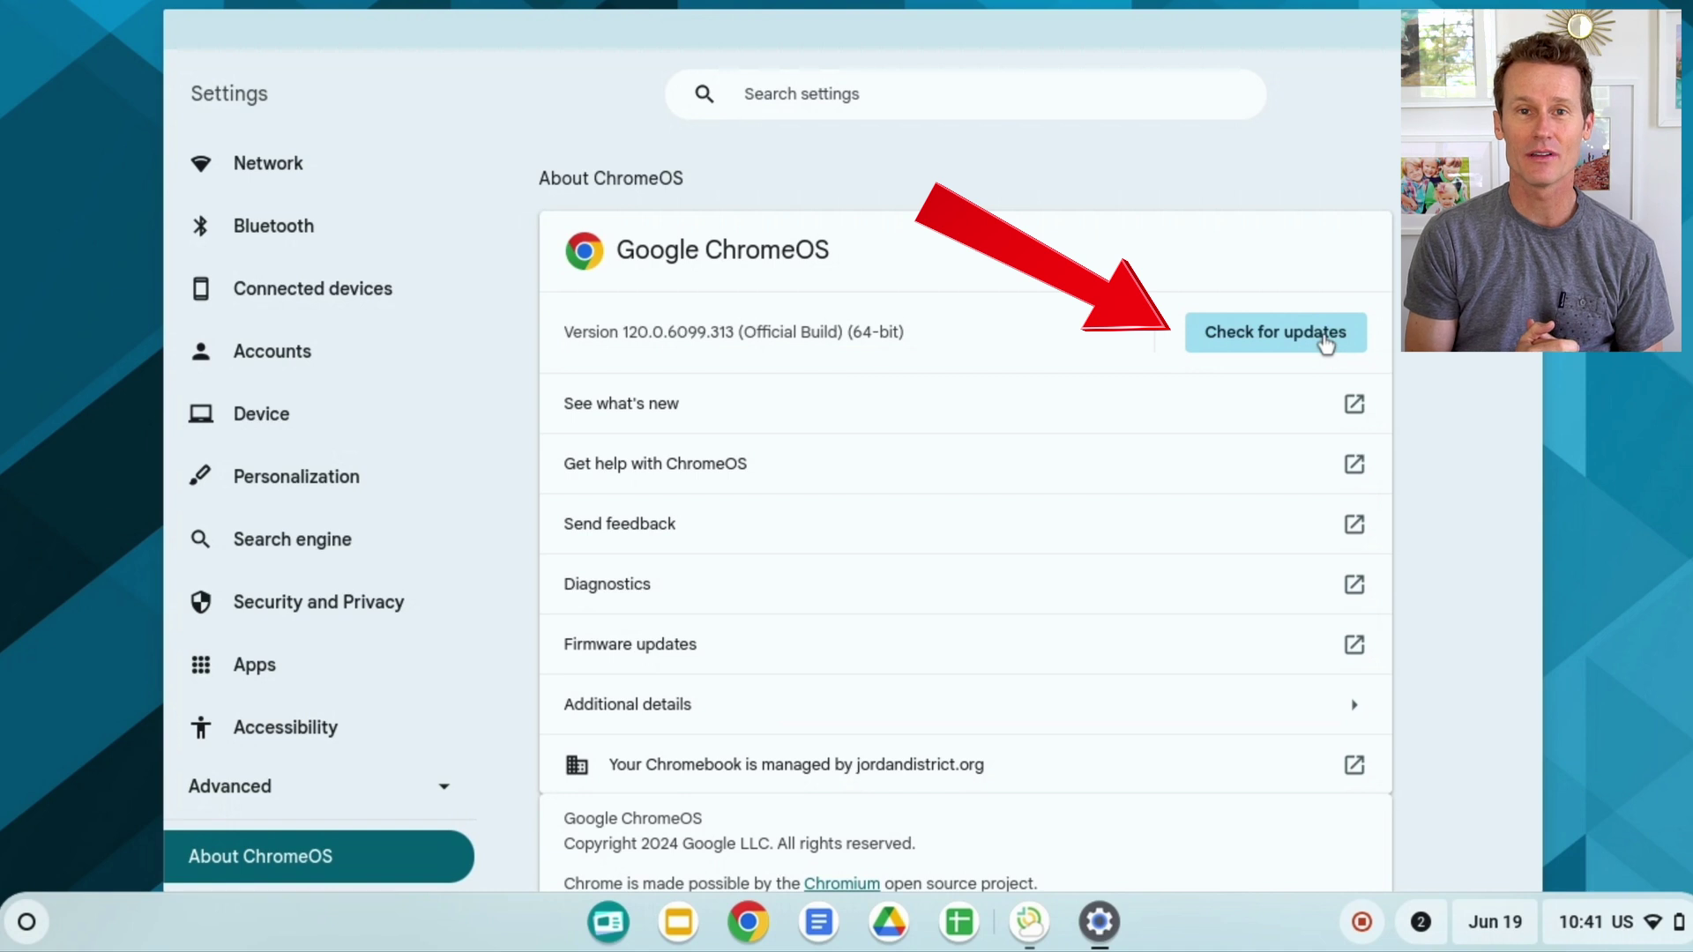
Step: Start a system update check on version 120.0.6099.313
click(1328, 341)
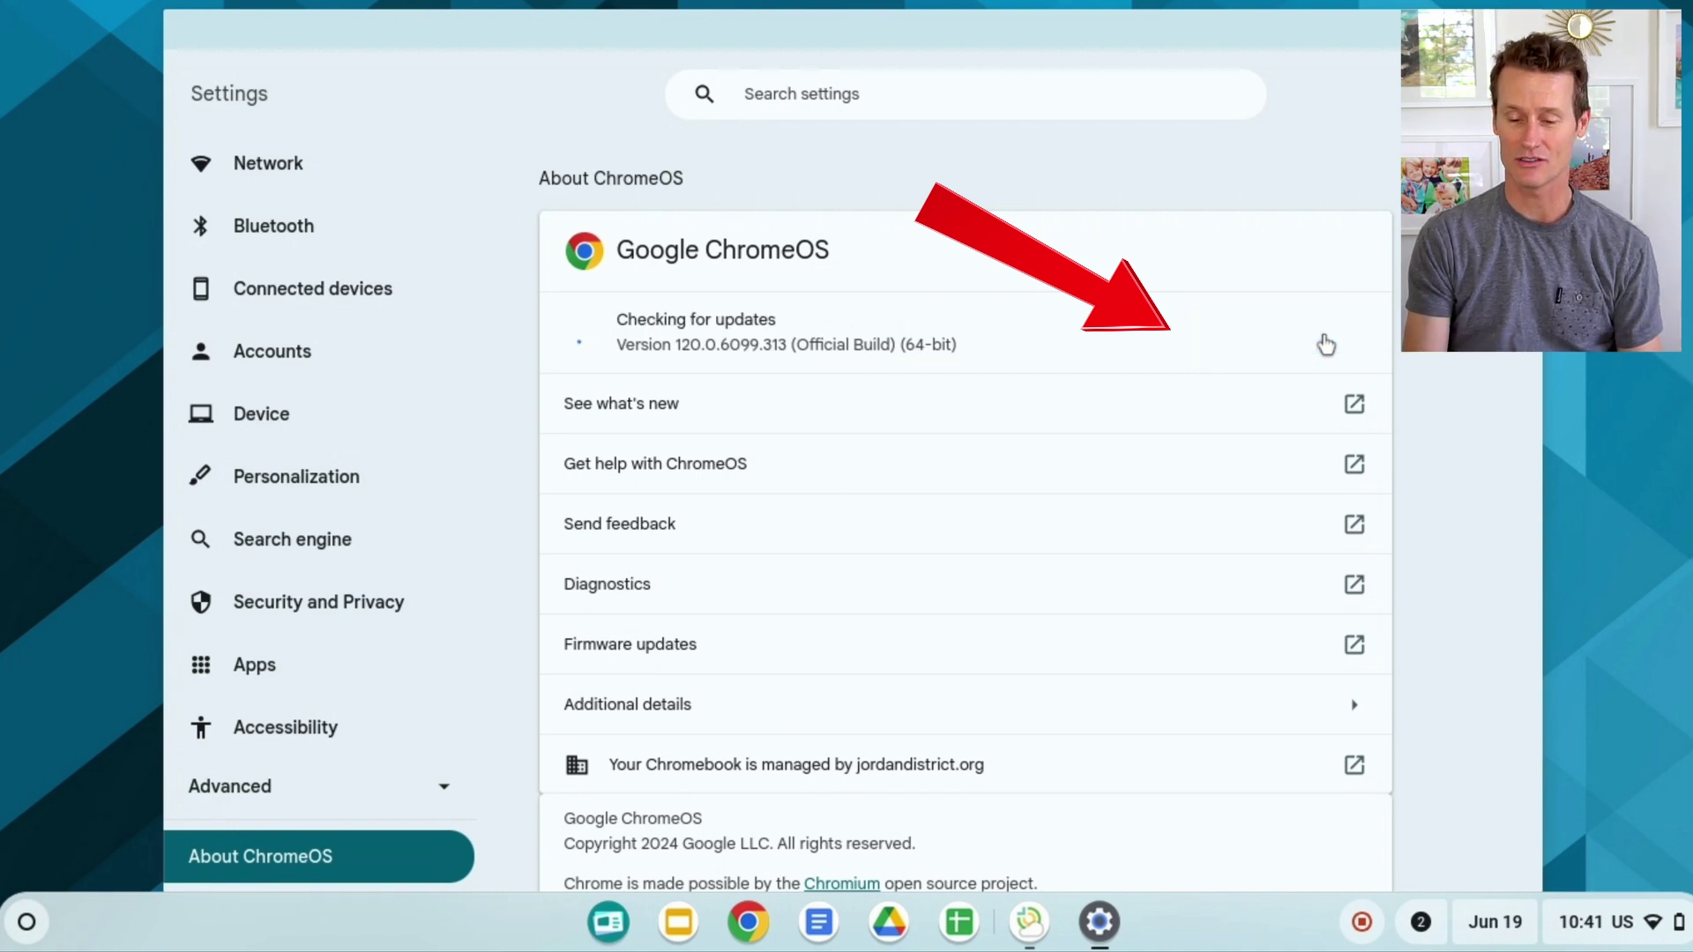